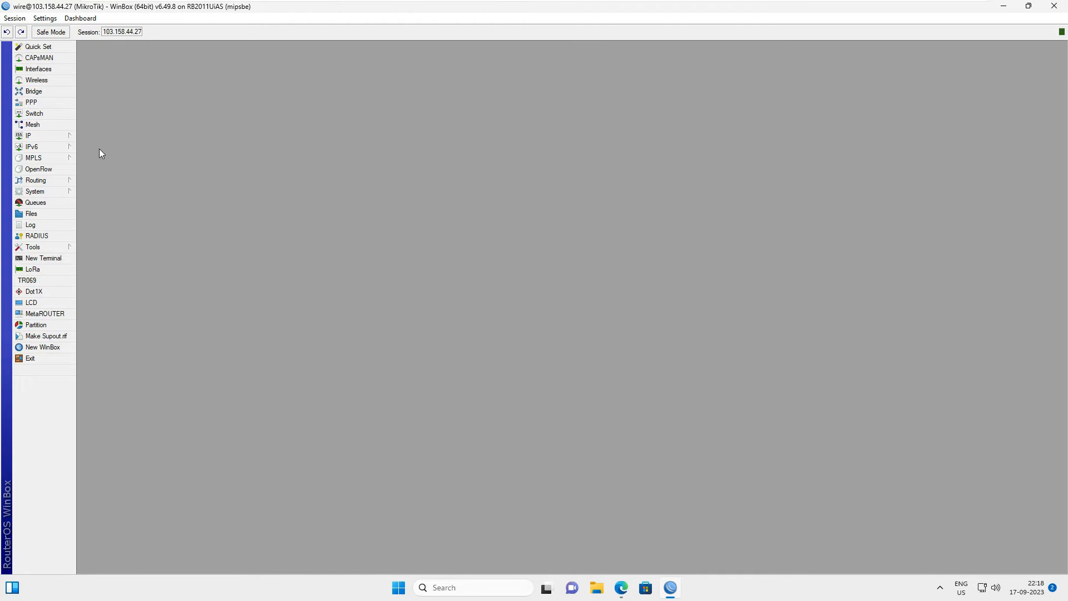
- Start a new firewall NAT rule on the srcnat chain with source address 10.110.1.0/24
{"action": "left_click", "coordinate": [54, 136]}
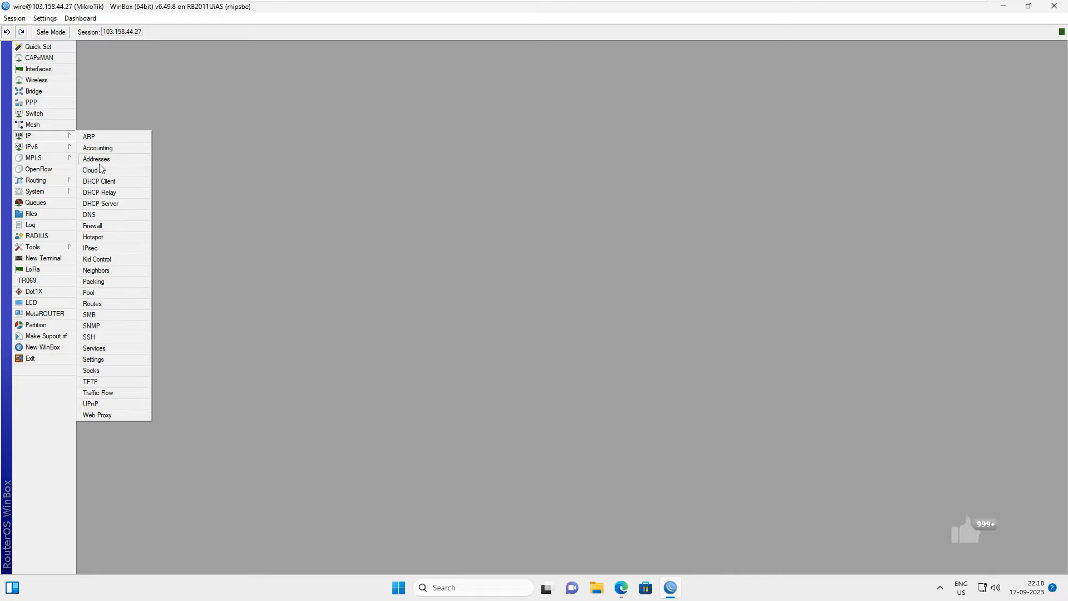
{"action": "left_click", "coordinate": [117, 228]}
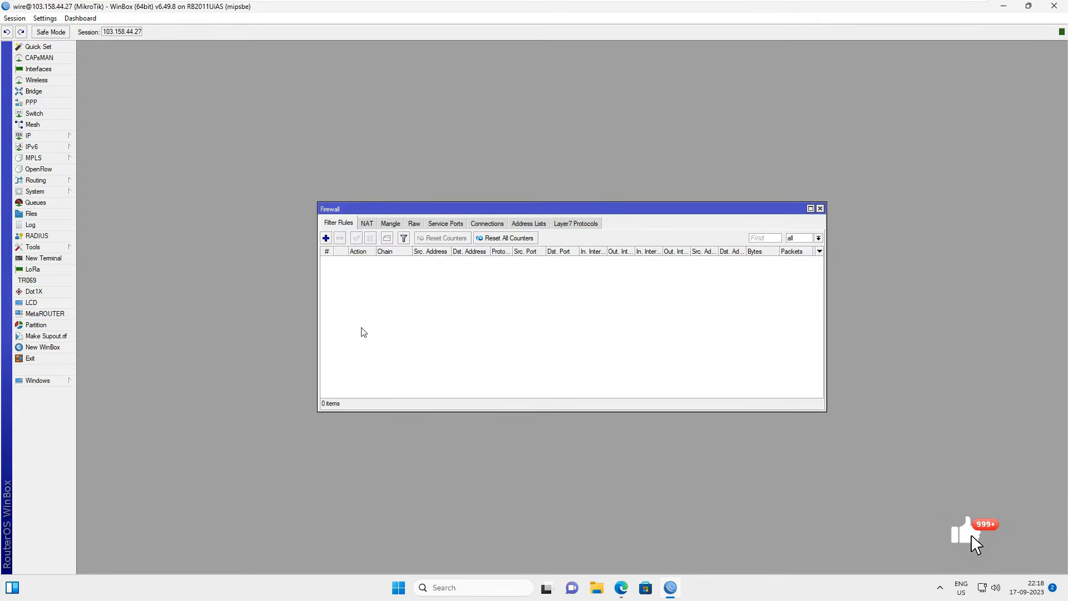
{"action": "left_click", "coordinate": [367, 228]}
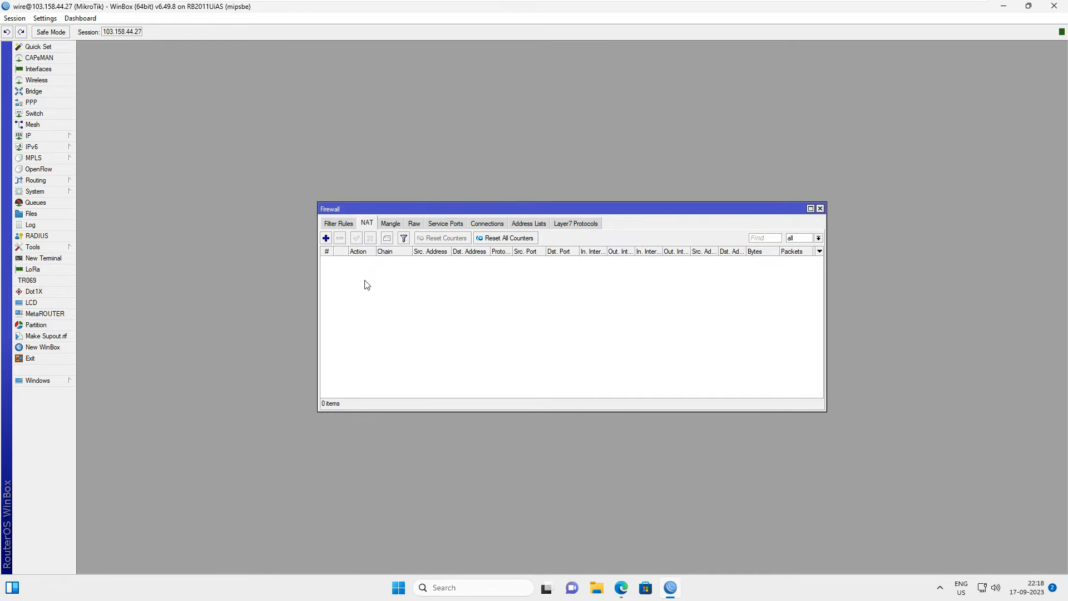
{"action": "left_click", "coordinate": [326, 239]}
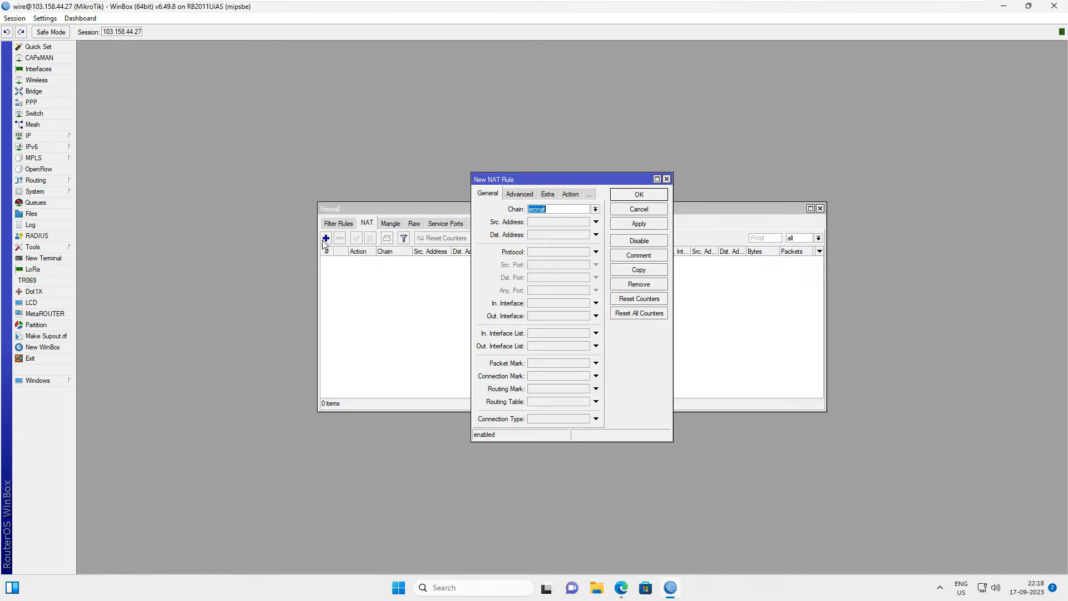
{"action": "left_click", "coordinate": [546, 211]}
{"action": "left_click", "coordinate": [548, 223]}
{"action": "type", "text": "10.11.1.0/24"}
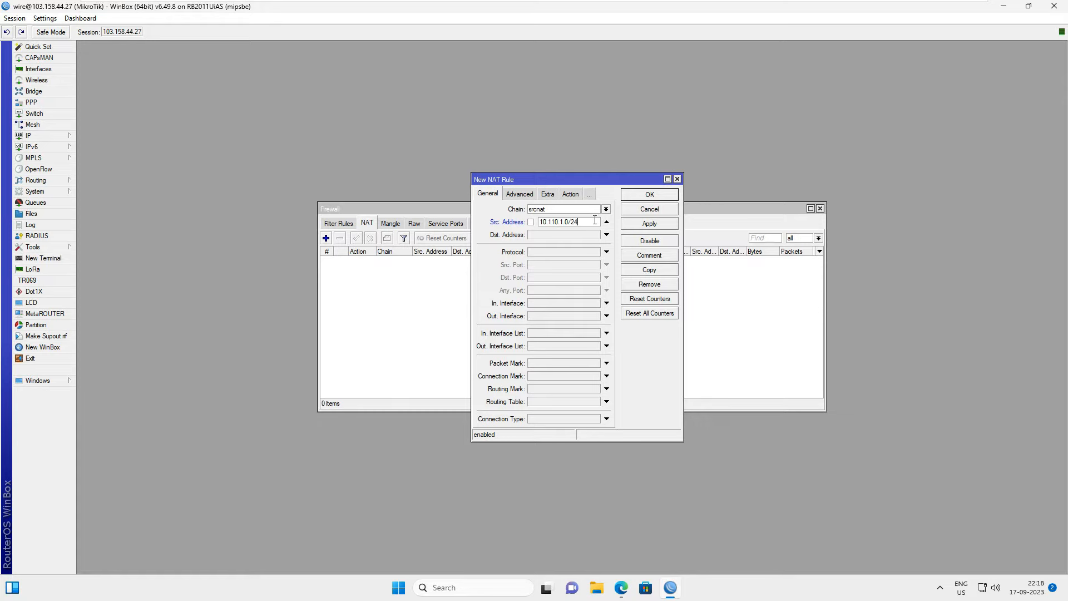
- Set the NAT rule's action to masquerade, save the rule and close the Firewall window
{"action": "left_click", "coordinate": [568, 194]}
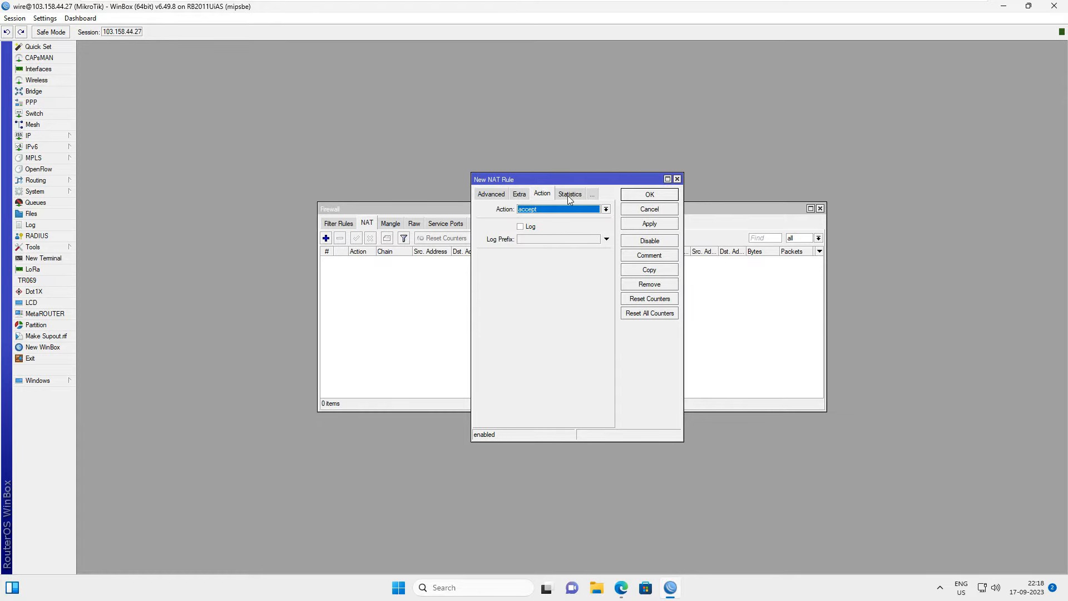
{"action": "left_click", "coordinate": [606, 209]}
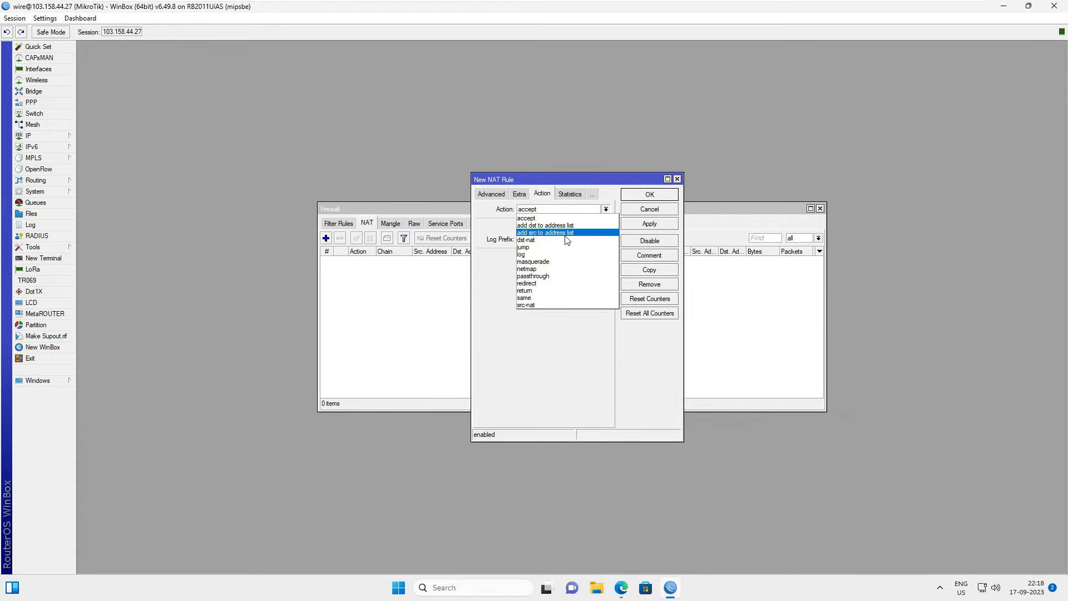
{"action": "left_click", "coordinate": [561, 265]}
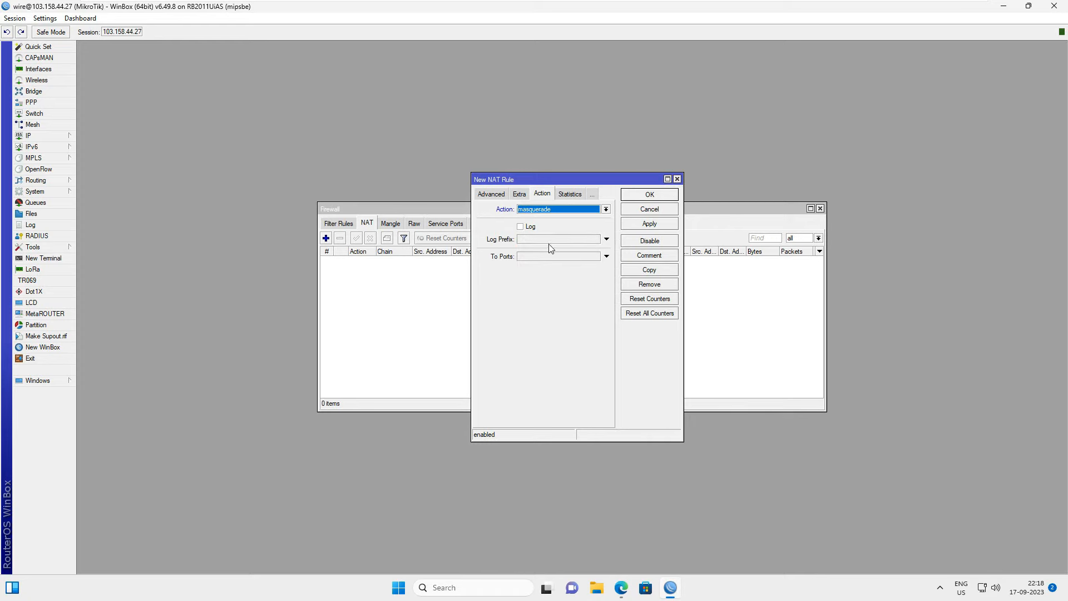
{"action": "left_click", "coordinate": [649, 225]}
{"action": "left_click", "coordinate": [654, 194]}
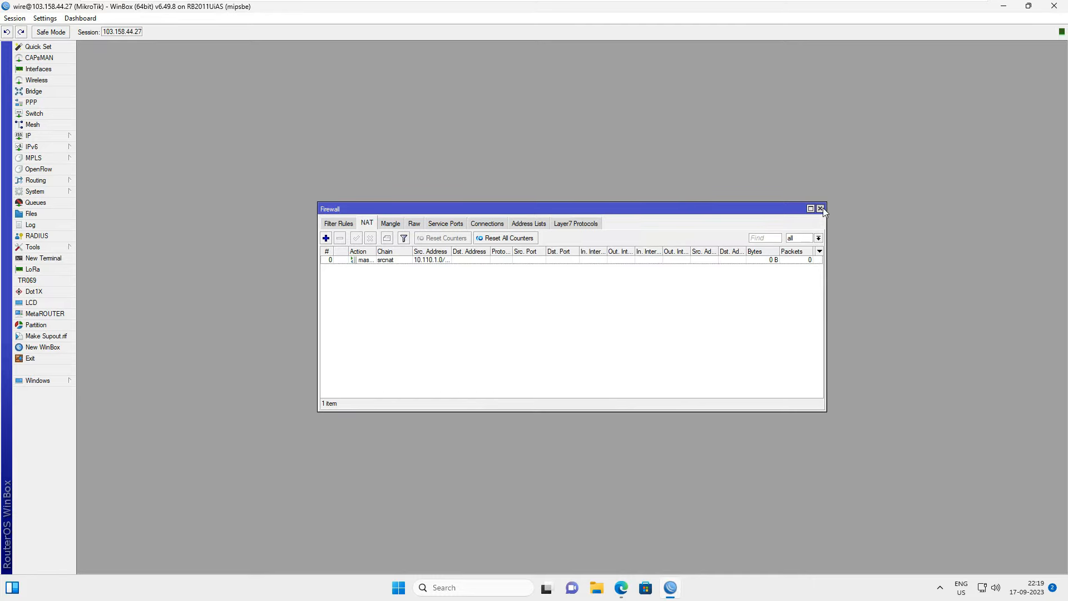
{"action": "left_click", "coordinate": [822, 208]}
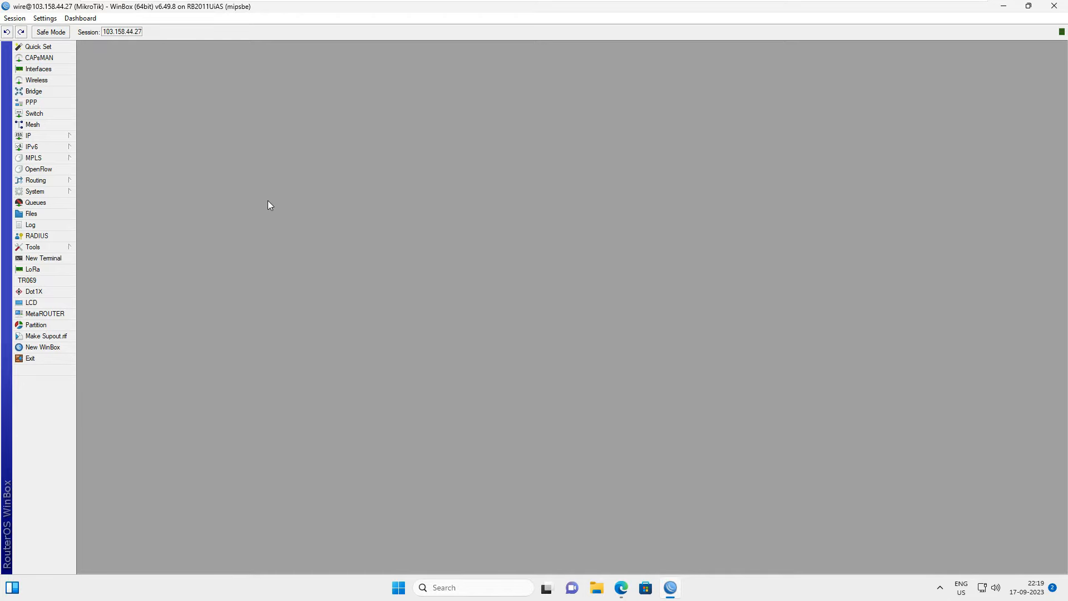
- Enable the PPP L2TP server and set its default profile to default-encryption
{"action": "left_click", "coordinate": [68, 105]}
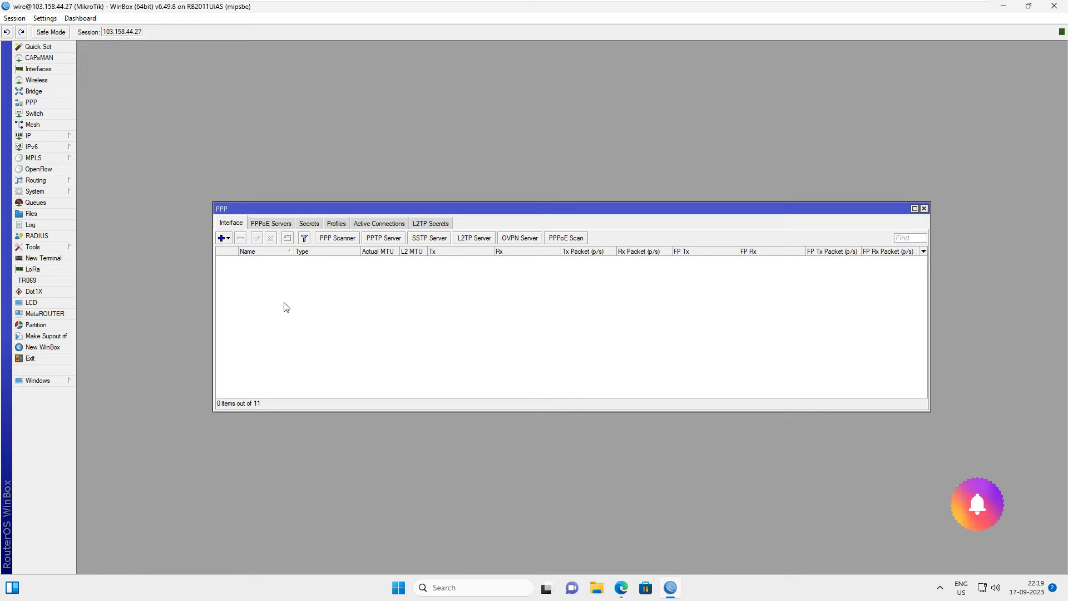
{"action": "left_click", "coordinate": [483, 240]}
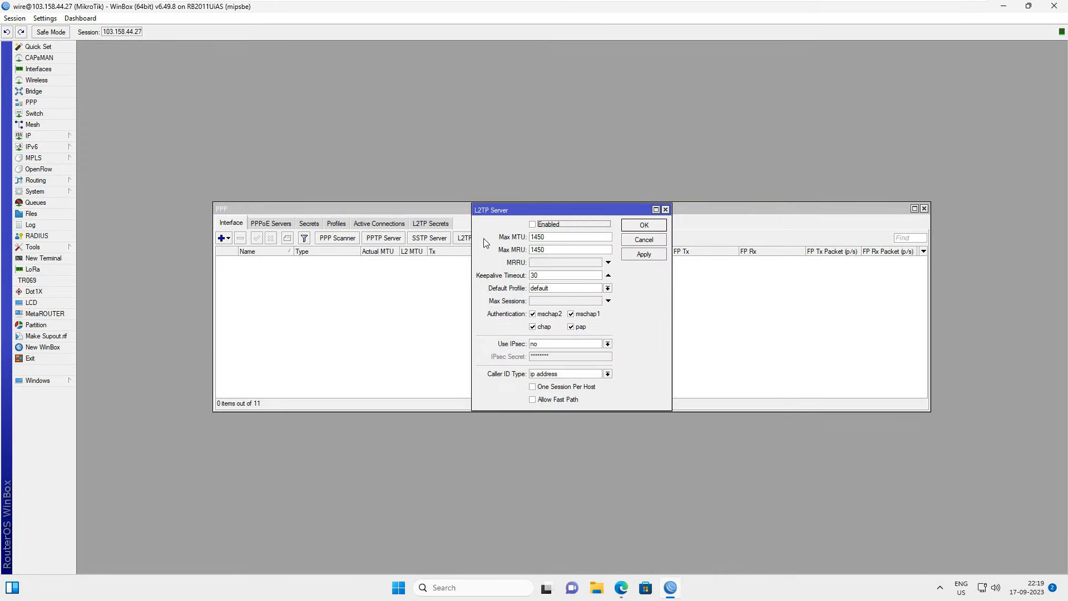
{"action": "left_click", "coordinate": [535, 227]}
{"action": "left_click", "coordinate": [608, 289]}
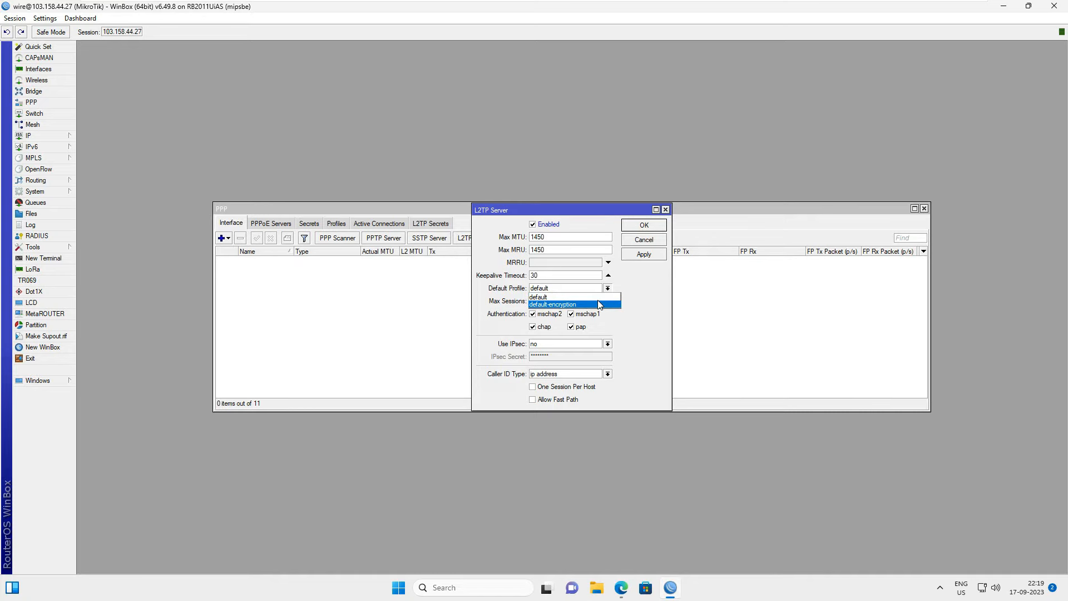
{"action": "left_click", "coordinate": [598, 305]}
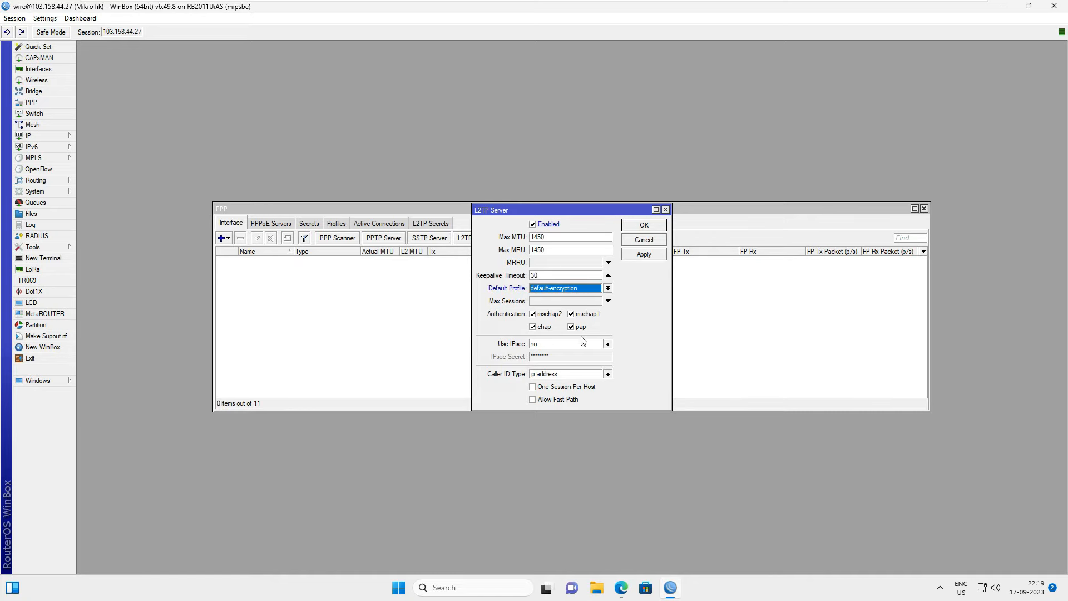
- Set Use IPsec to yes for the L2TP server, clear the prefilled IPsec secret and save the server settings
{"action": "left_click", "coordinate": [608, 345]}
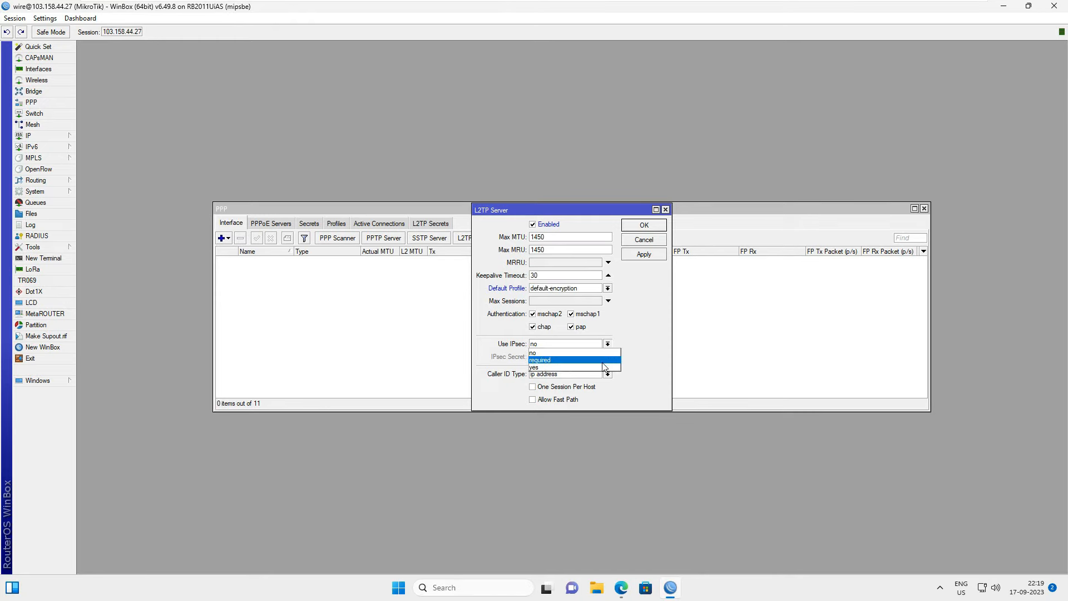
{"action": "left_click", "coordinate": [603, 367]}
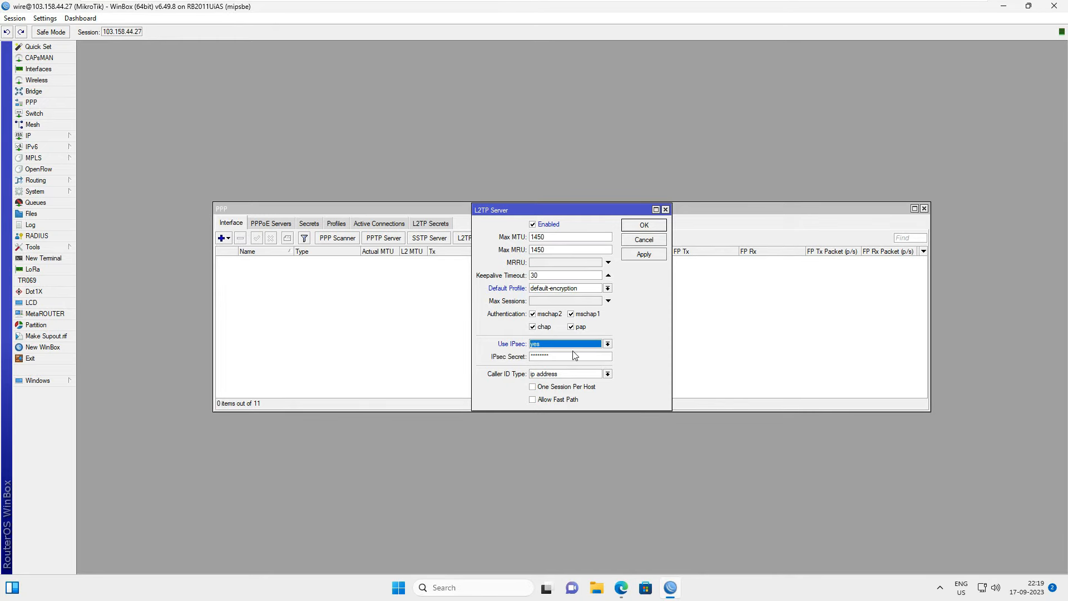
{"action": "left_click_drag", "start_coordinate": [571, 357], "coordinate": [531, 357]}
{"action": "key", "text": "BackSpace"}
{"action": "left_click", "coordinate": [645, 255]}
{"action": "left_click", "coordinate": [648, 227]}
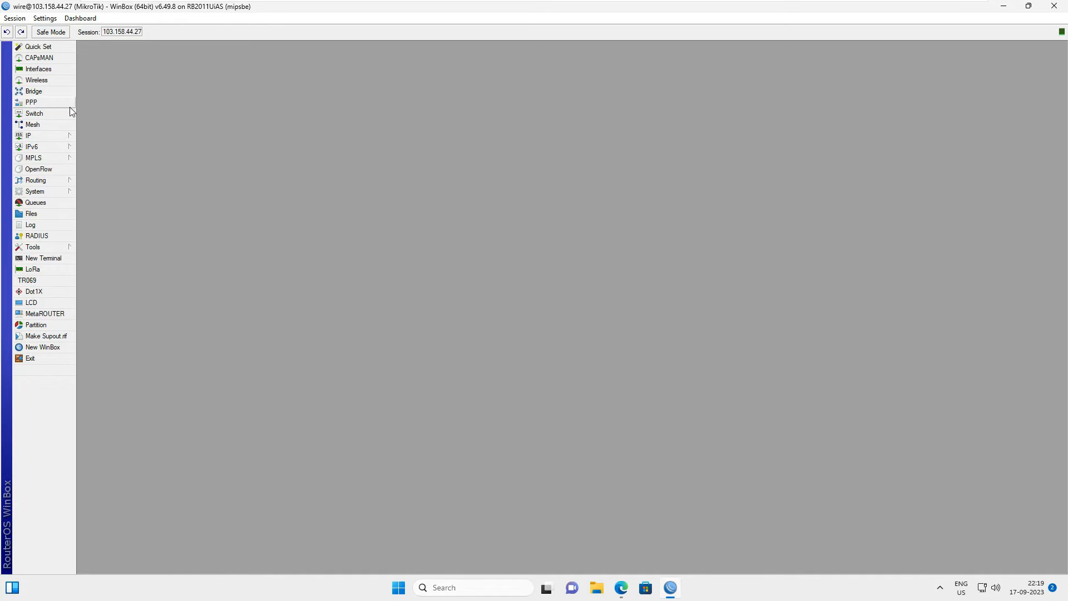
- Create a PPP profile named L2TP_PROF with the L2TP_VPN pool as both local and remote address
{"action": "left_click", "coordinate": [63, 103]}
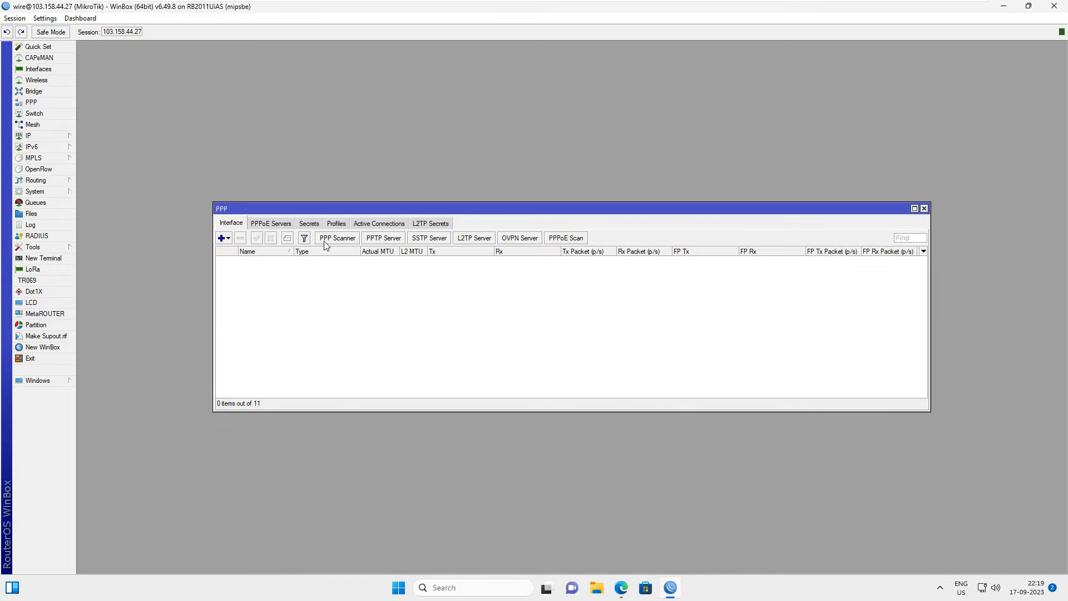
{"action": "left_click", "coordinate": [336, 223]}
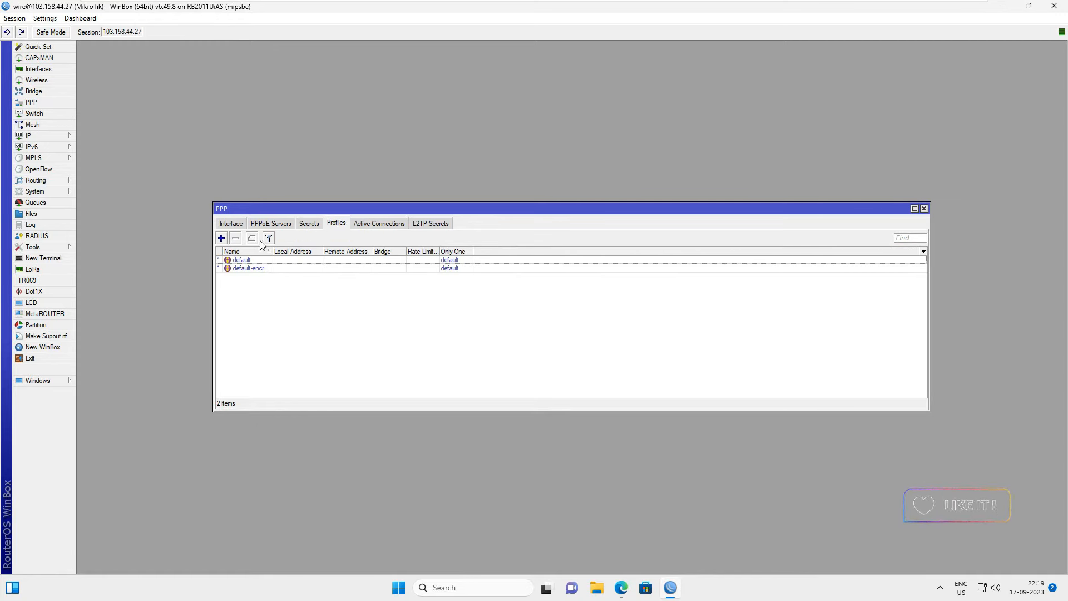
{"action": "left_click", "coordinate": [222, 238]}
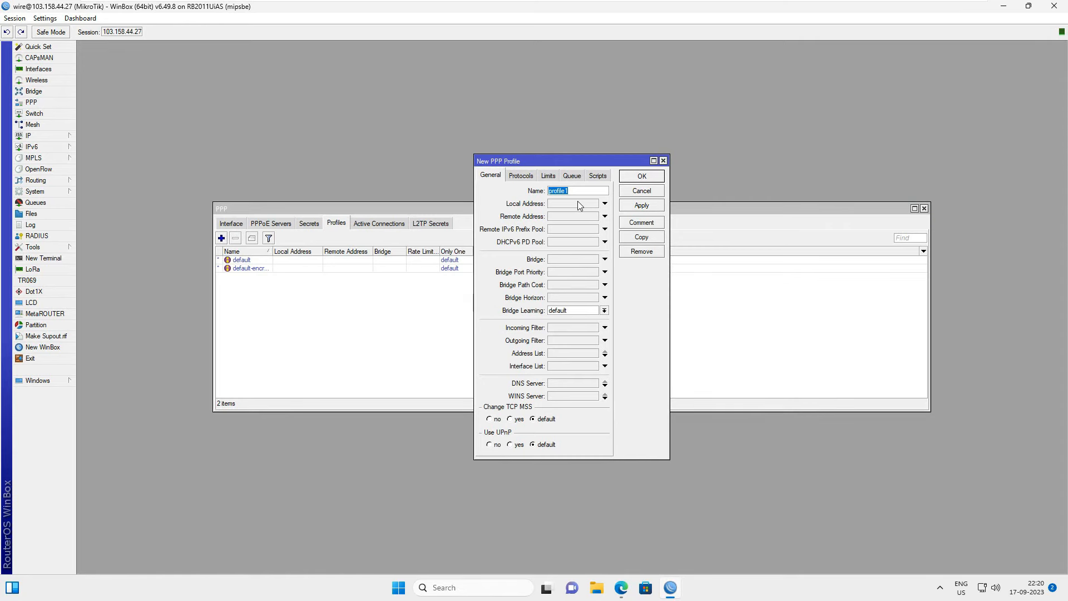
{"action": "type", "text": "L2TP_PROF"}
{"action": "left_click", "coordinate": [578, 205]}
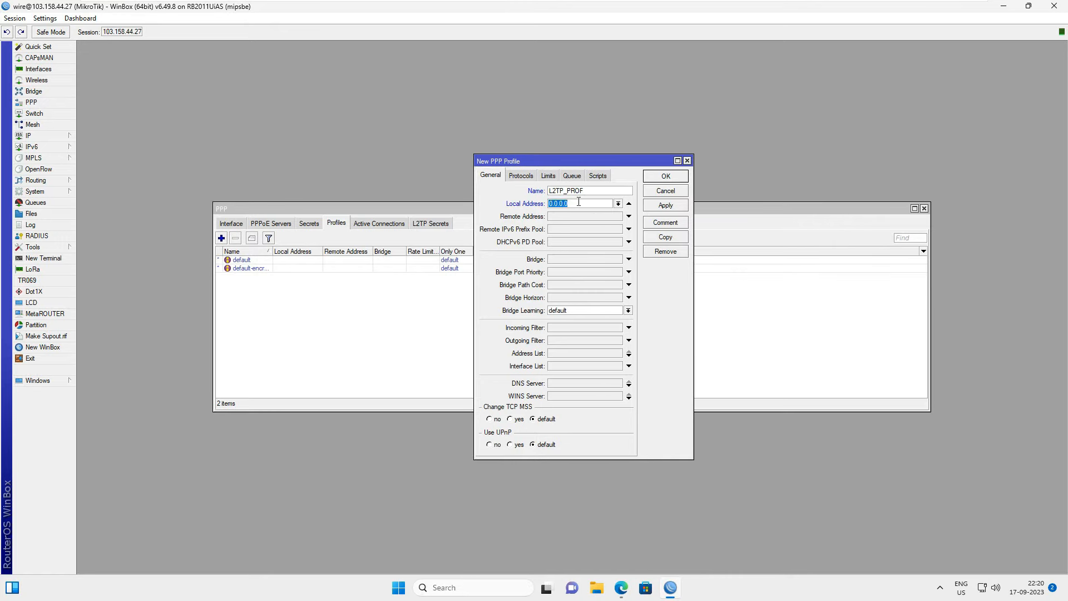
{"action": "left_click", "coordinate": [618, 204]}
{"action": "left_click", "coordinate": [619, 215]}
{"action": "left_click", "coordinate": [617, 216]}
{"action": "left_click", "coordinate": [618, 217]}
{"action": "left_click", "coordinate": [608, 229]}
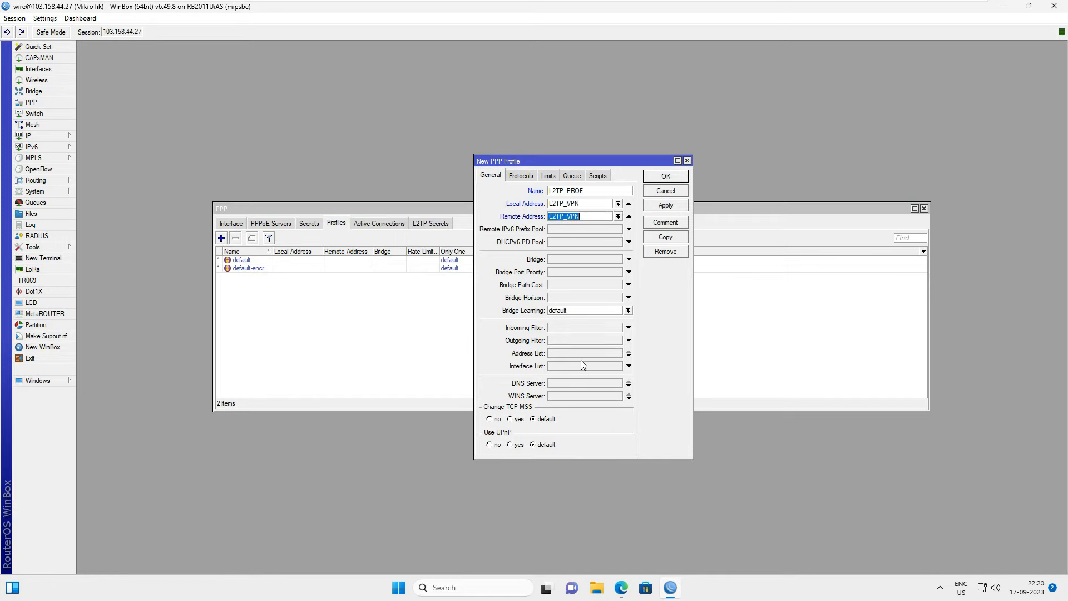
- Set the L2TP_PROF profile's DNS server to 8.8.8.8 and save the profile
{"action": "left_click", "coordinate": [580, 385]}
{"action": "type", "text": "8.8.8.8"}
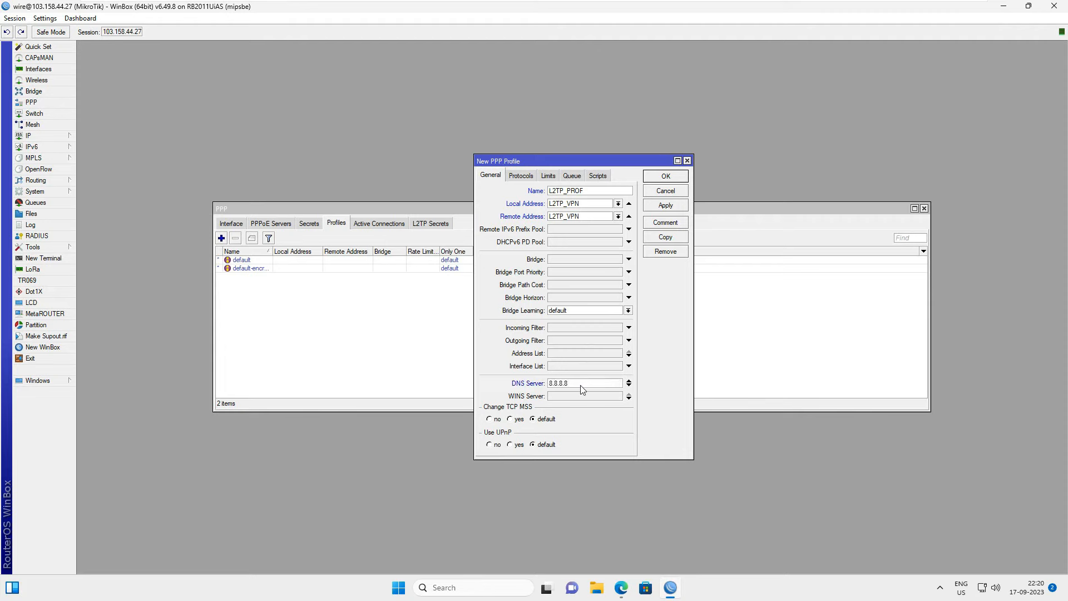
{"action": "left_click", "coordinate": [663, 206]}
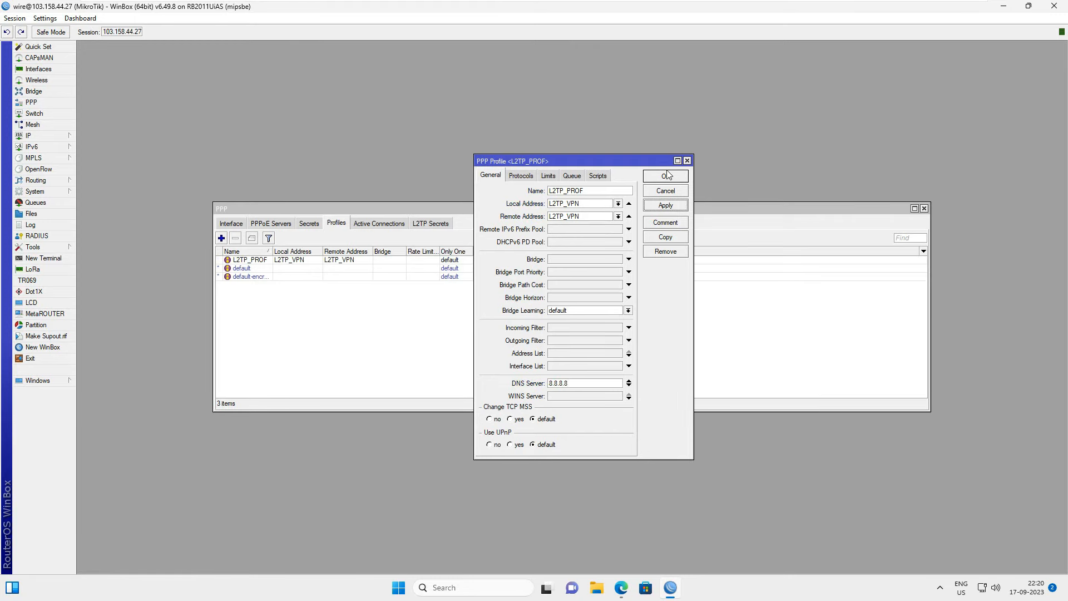
{"action": "left_click", "coordinate": [669, 175]}
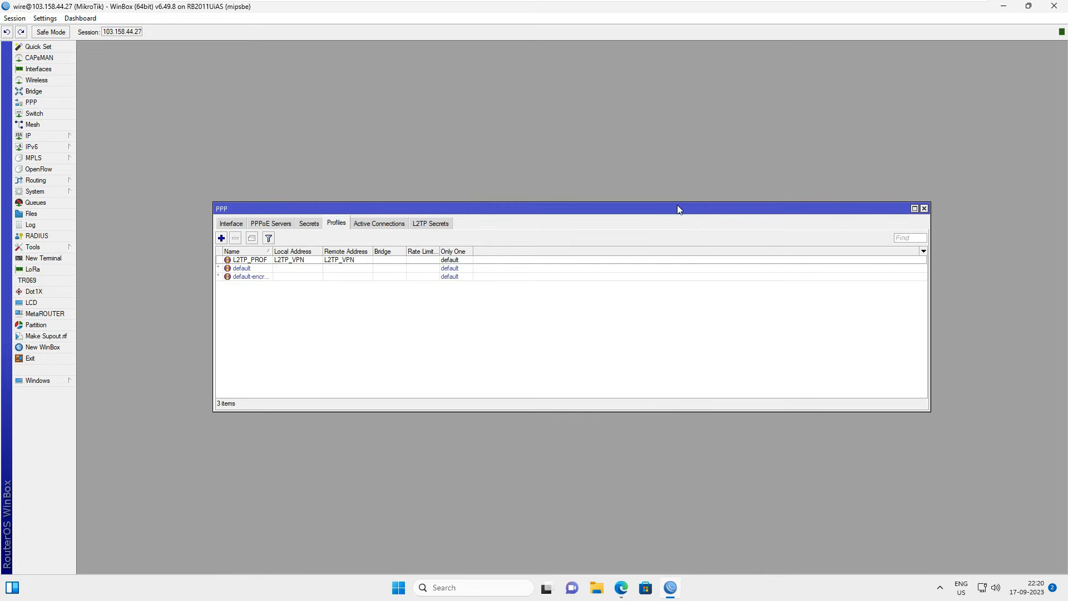
- Start a new PPP secret named wire and enter its account password
{"action": "left_click", "coordinate": [310, 226]}
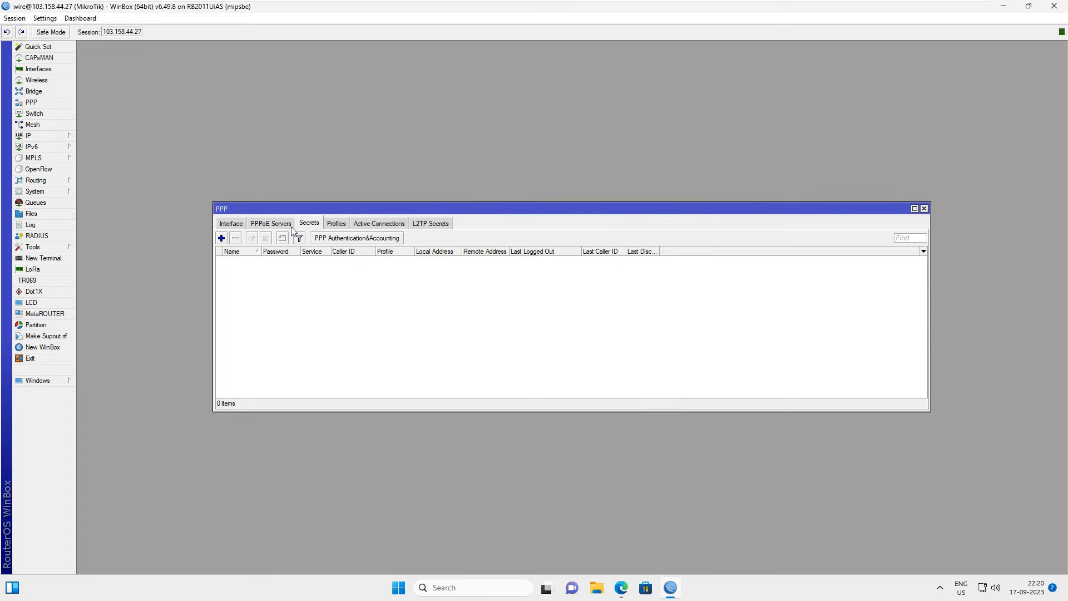
{"action": "left_click", "coordinate": [222, 238]}
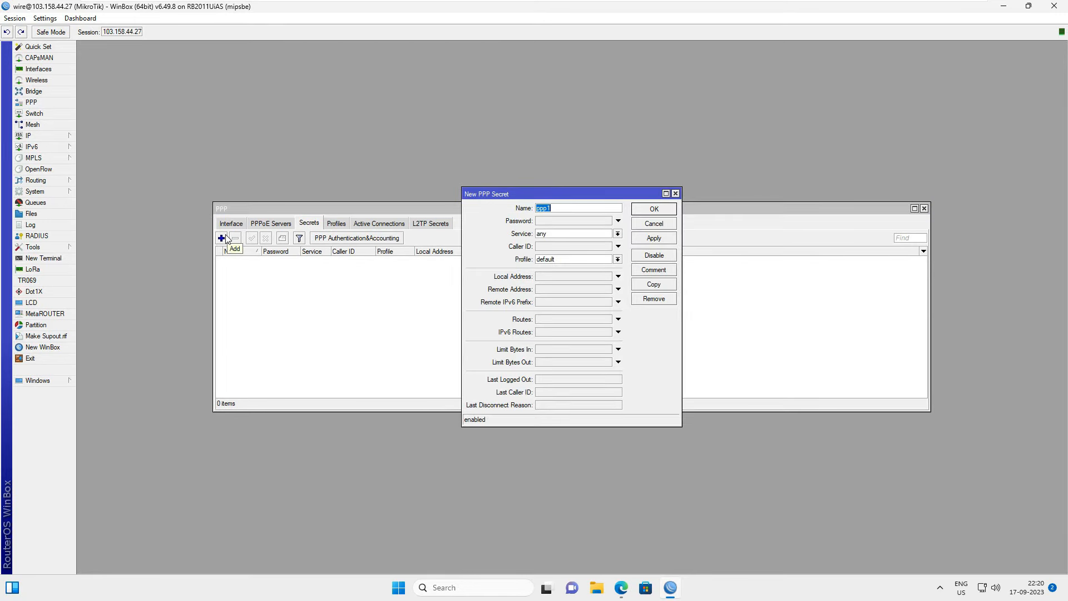
{"action": "type", "text": "wir"}
{"action": "key", "text": "Tab"}
{"action": "type", "text": "****"}
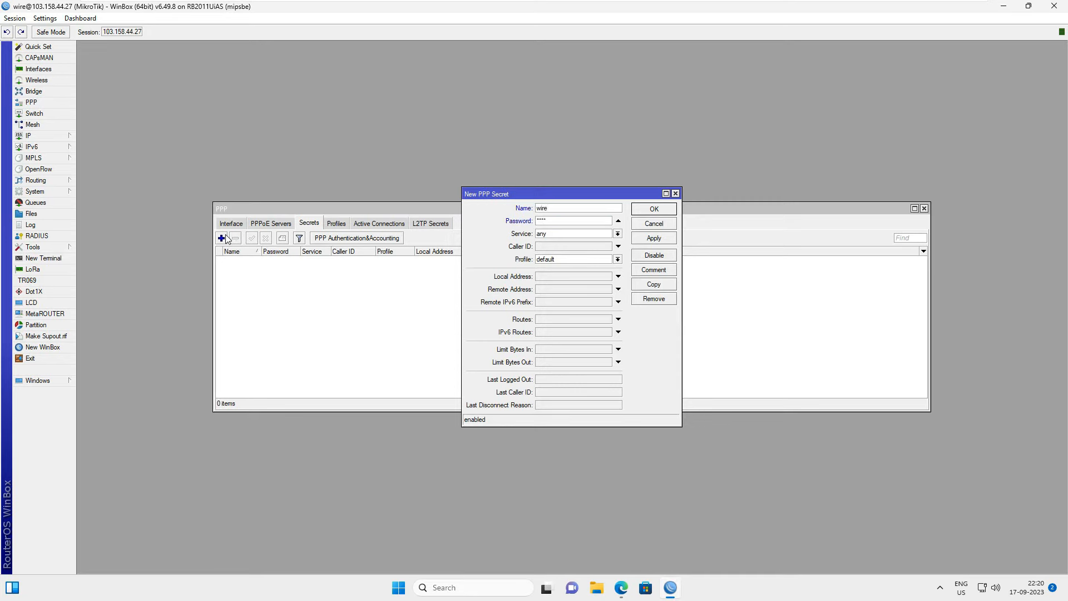
- Set the PPP secret's service to l2tp and its profile to L2TP_PROF, and save it
{"action": "left_click", "coordinate": [558, 234]}
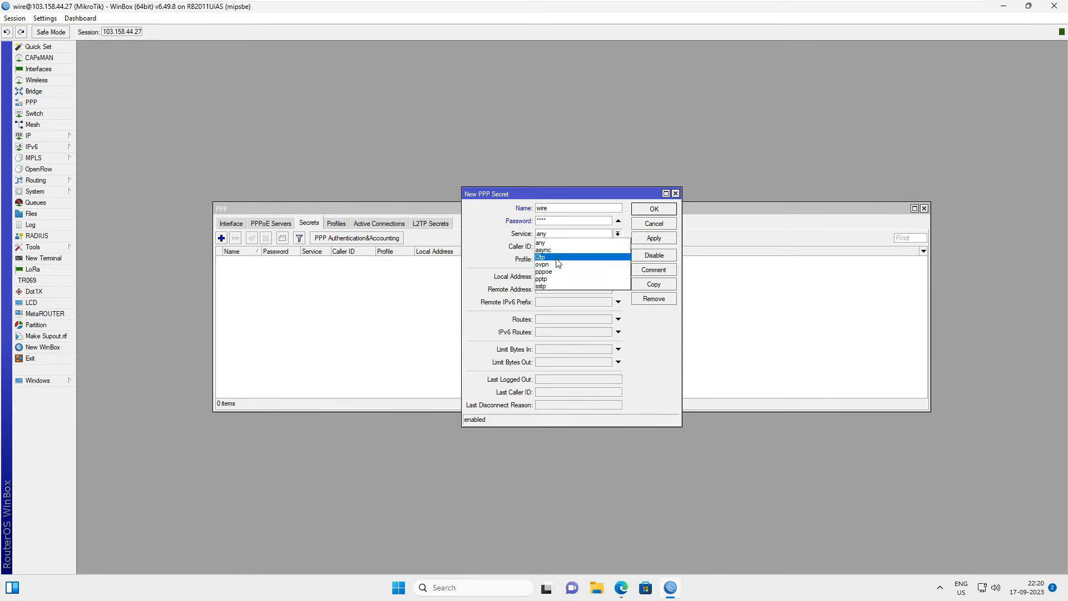
{"action": "left_click", "coordinate": [556, 257]}
{"action": "left_click", "coordinate": [568, 262]}
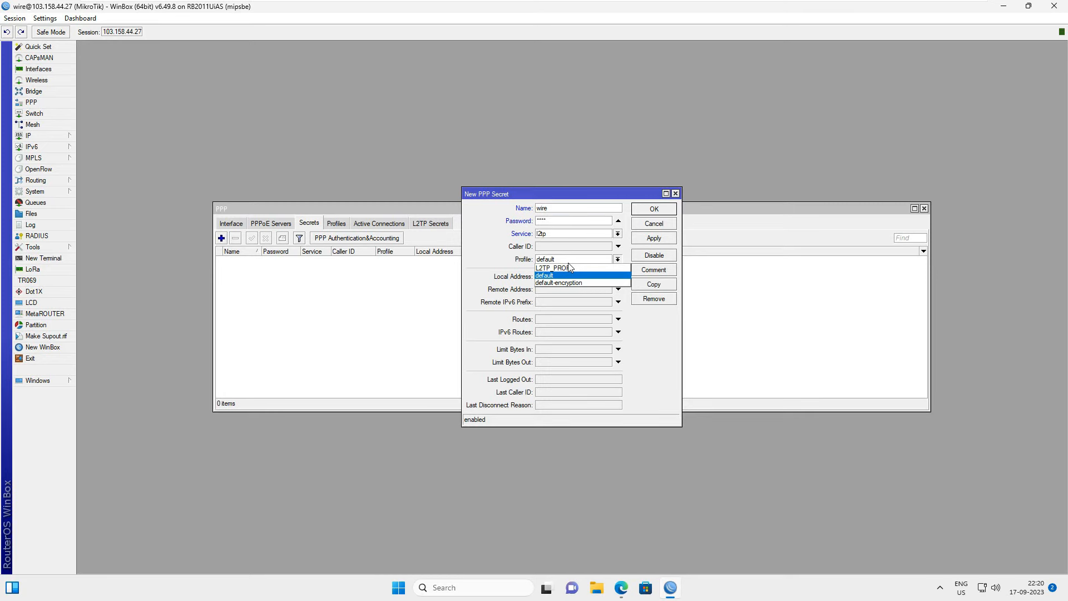
{"action": "left_click", "coordinate": [557, 268]}
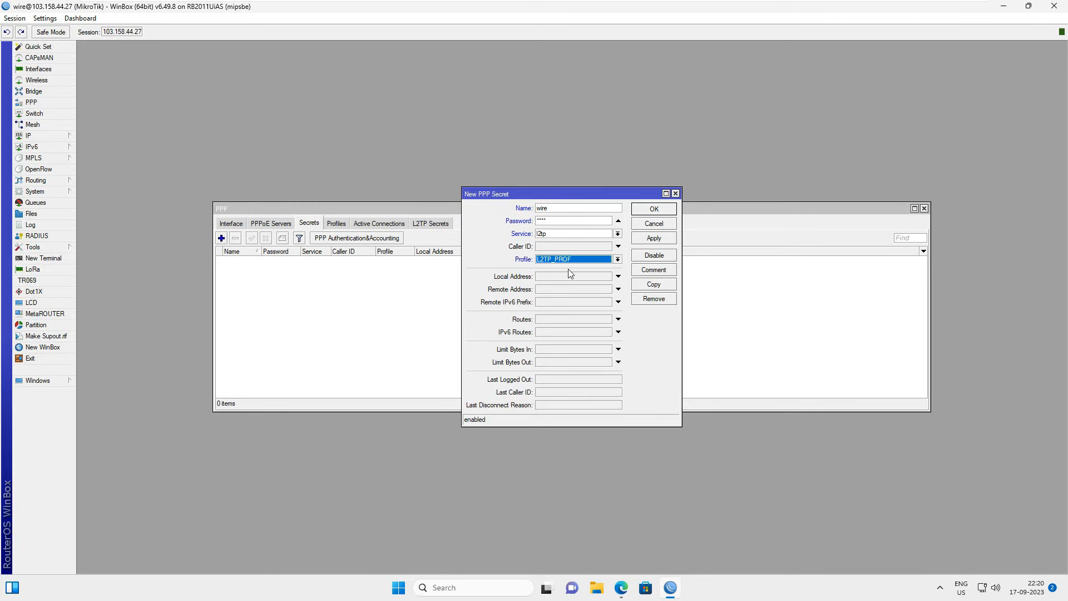
{"action": "left_click", "coordinate": [654, 240]}
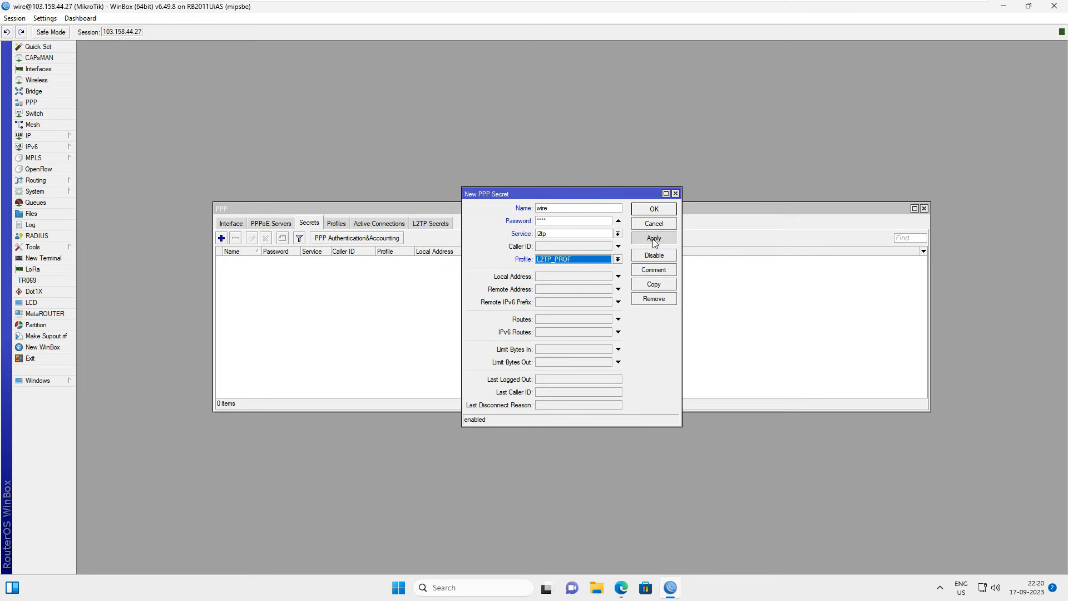
{"action": "left_click", "coordinate": [654, 209]}
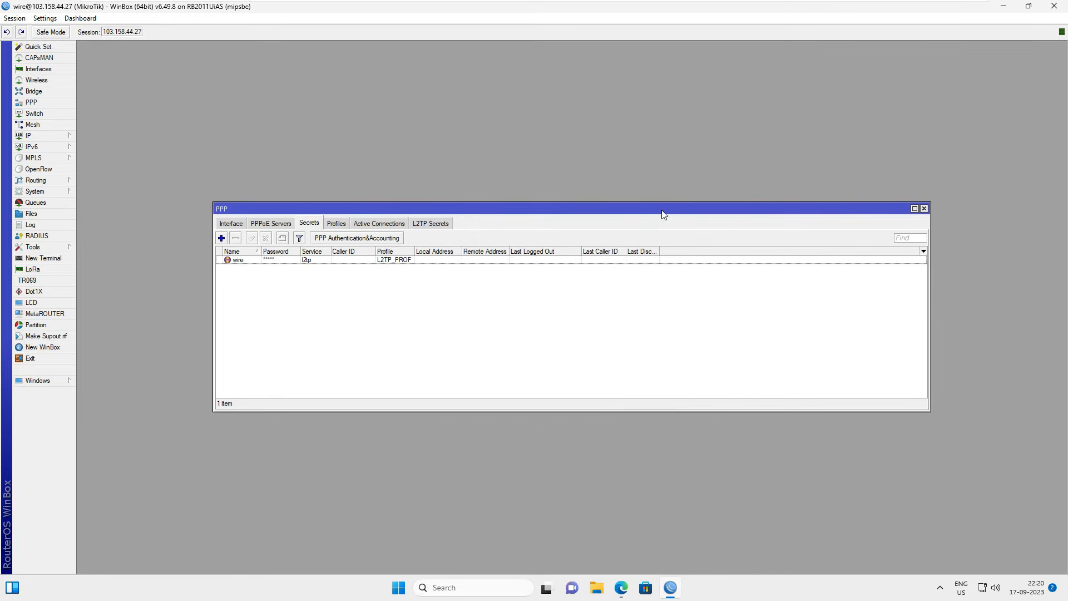
- Add an L2TP secret for address 0.0.0.0/0, enter its secret, save it and close the PPP window
{"action": "left_click", "coordinate": [443, 225]}
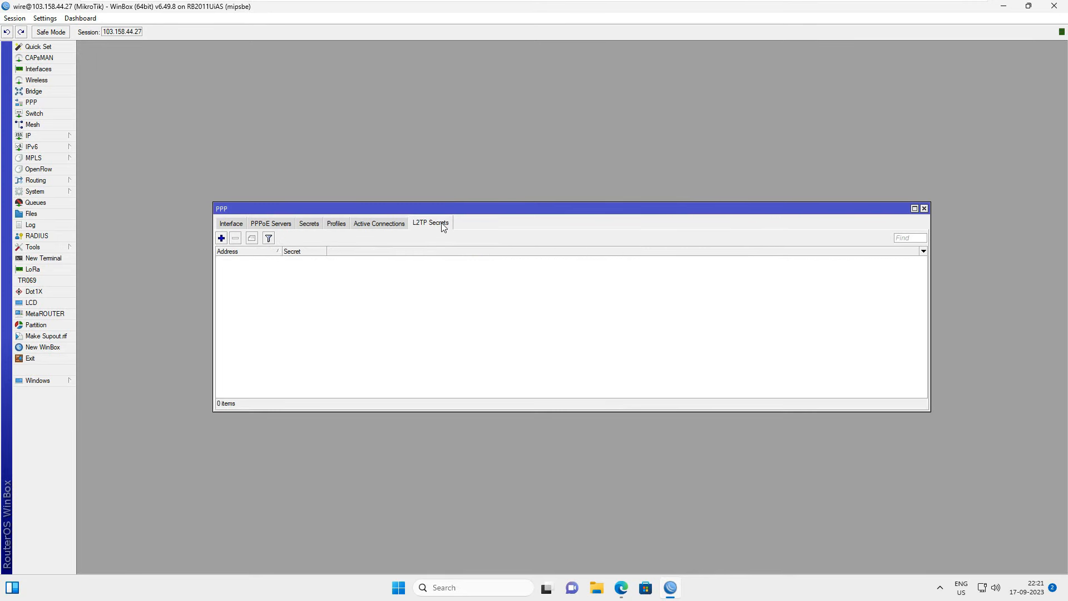
{"action": "left_click", "coordinate": [222, 239]}
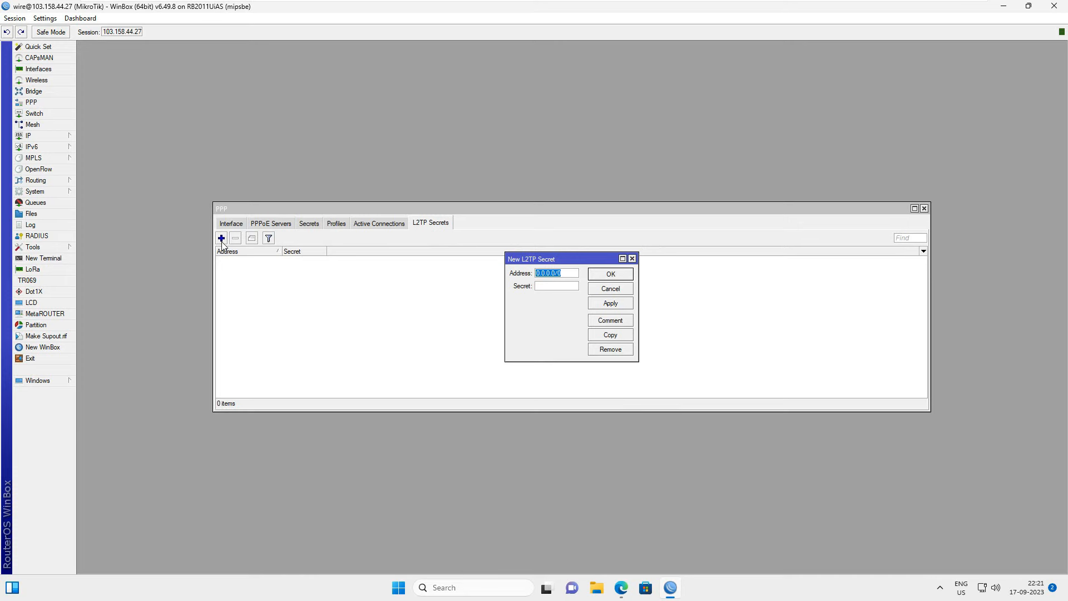
{"action": "left_click", "coordinate": [544, 287]}
{"action": "type", "text": "******"}
{"action": "left_click", "coordinate": [623, 307]}
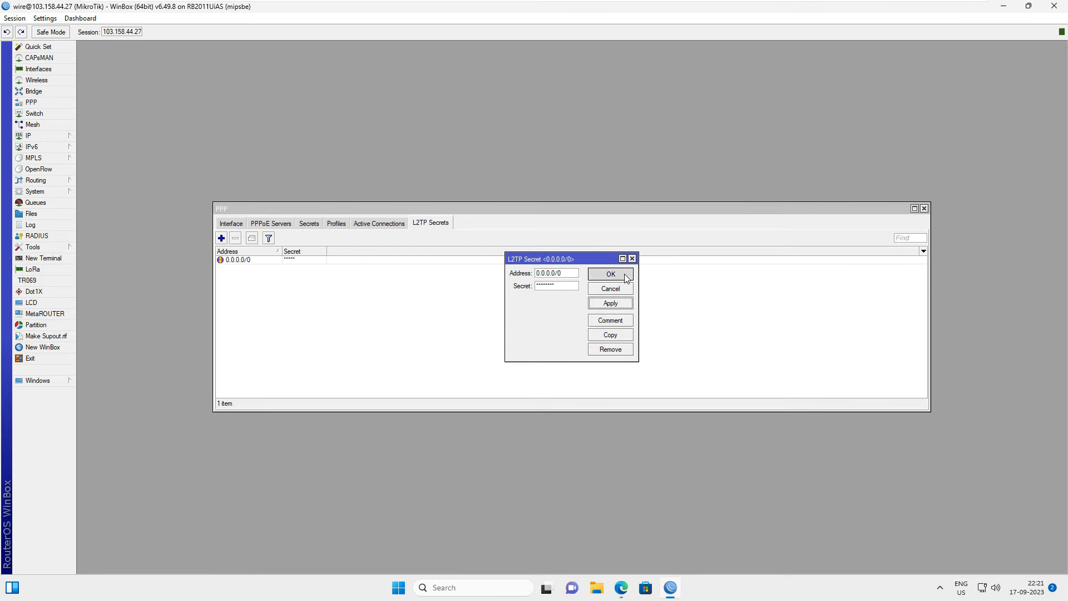
{"action": "left_click", "coordinate": [625, 278]}
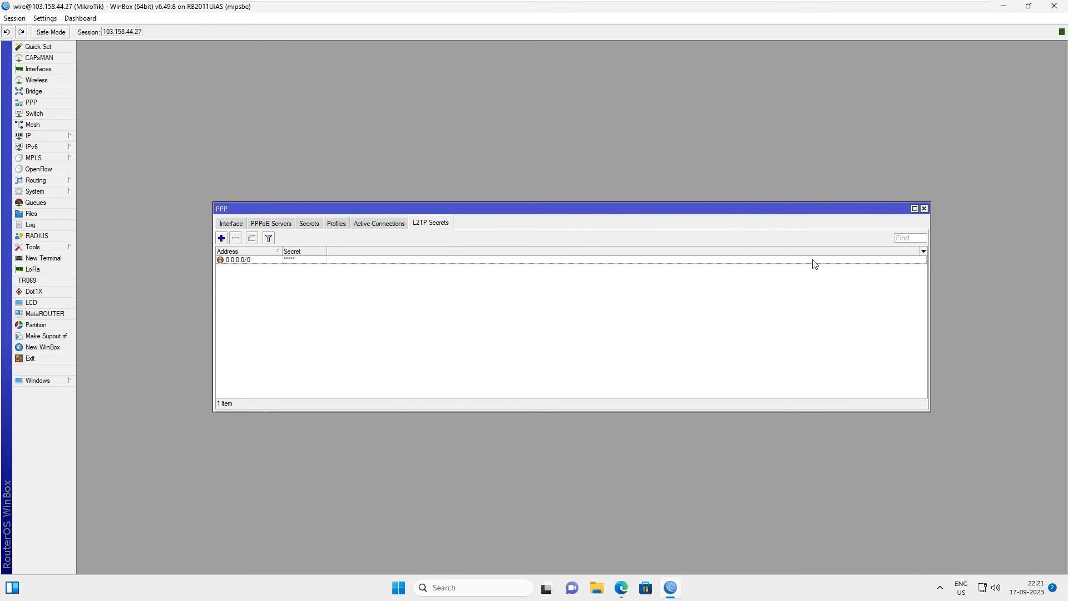
{"action": "left_click", "coordinate": [924, 208]}
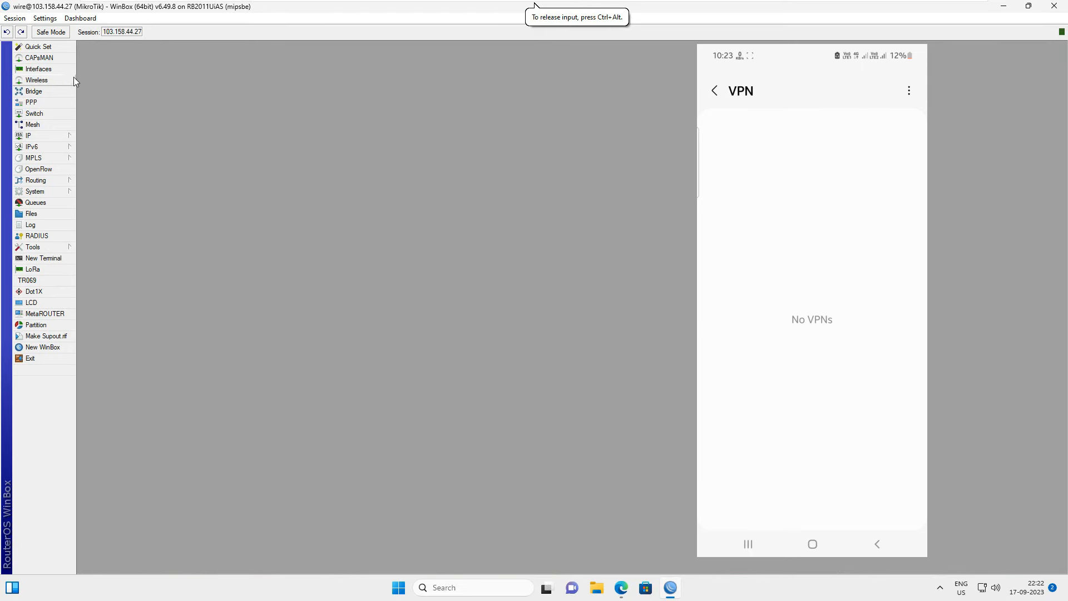
- Open the dynamic L2TP server binding from the interface list and examine its general details and traffic
{"action": "left_click", "coordinate": [62, 72]}
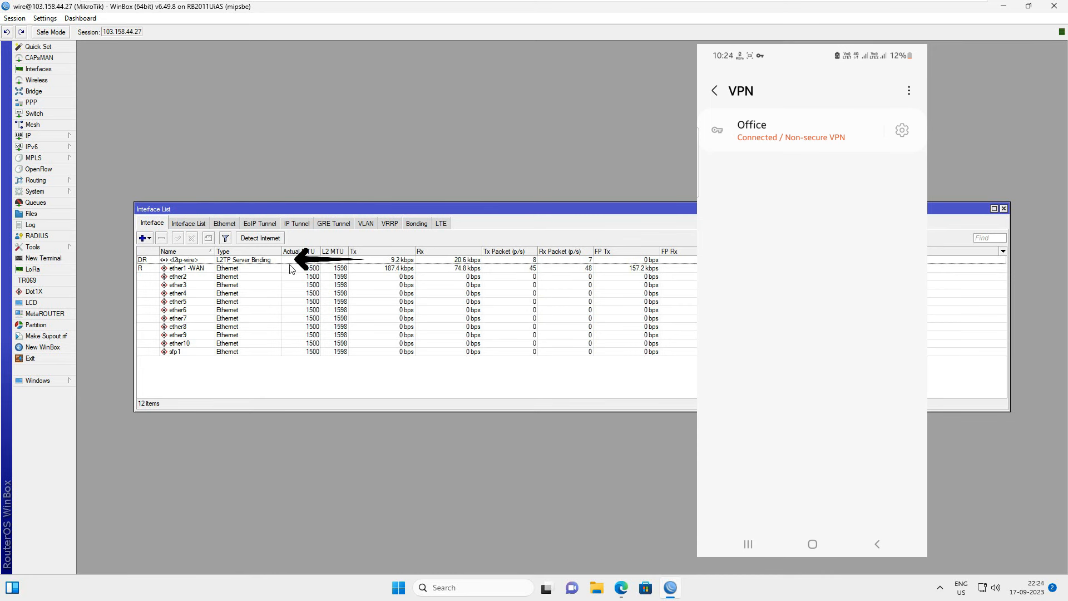
{"action": "left_click", "coordinate": [294, 262]}
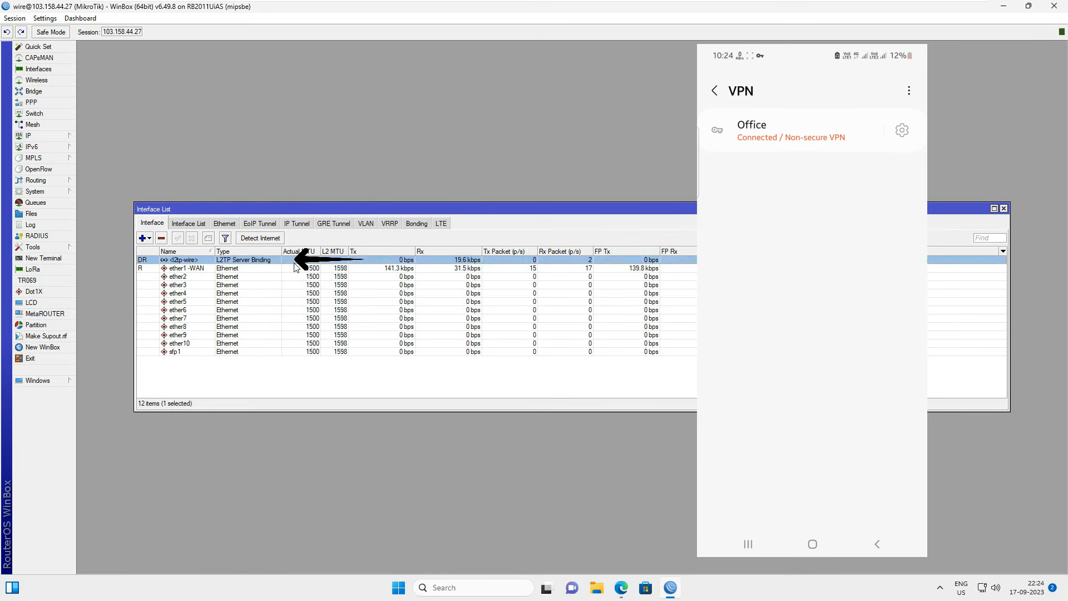
{"action": "double_click", "coordinate": [295, 266]}
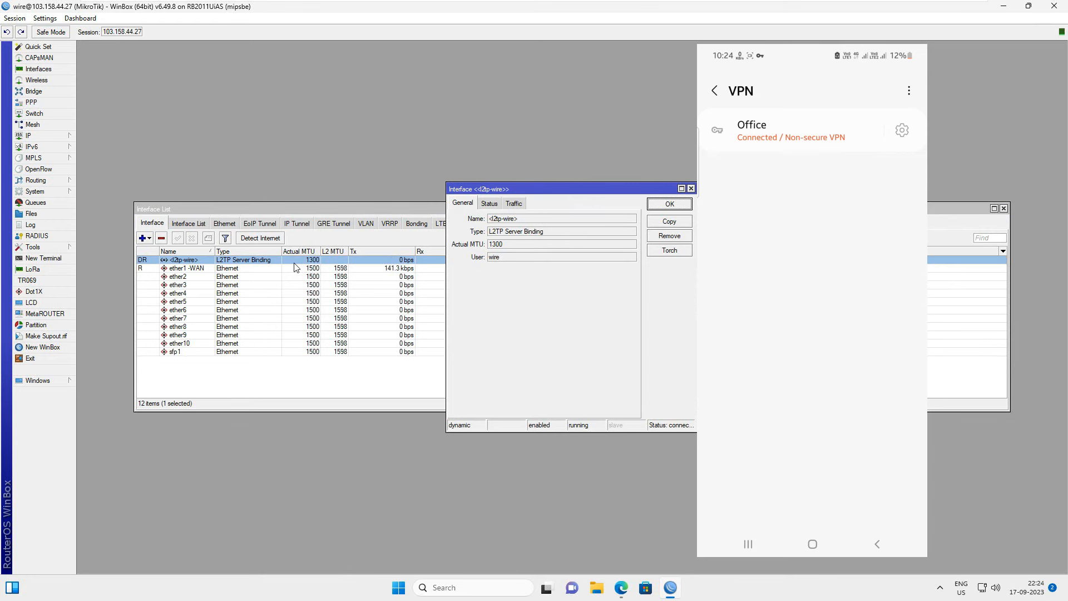
{"action": "left_click", "coordinate": [504, 204]}
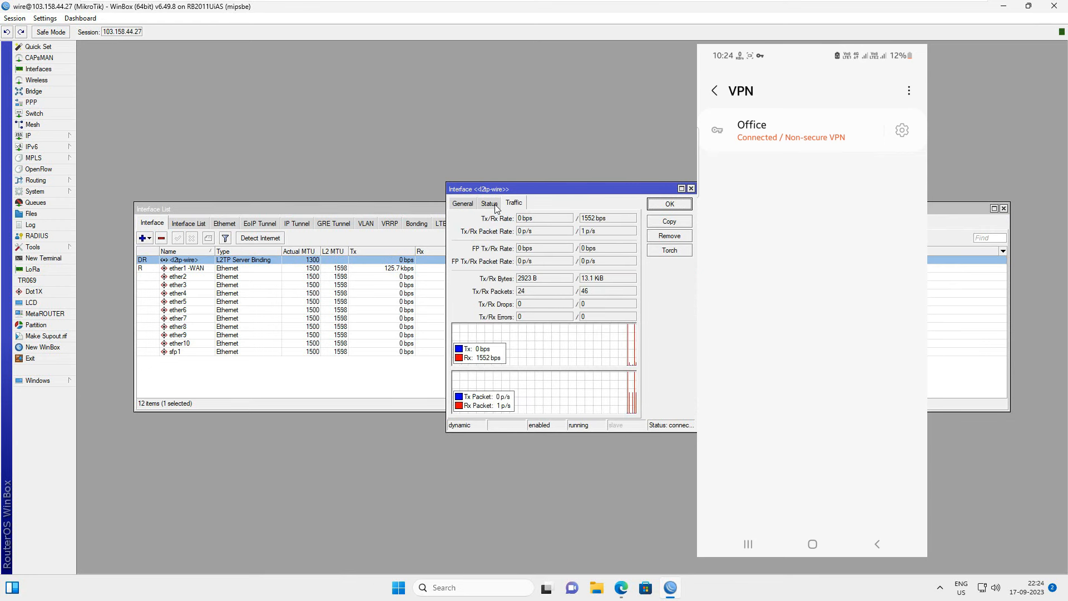